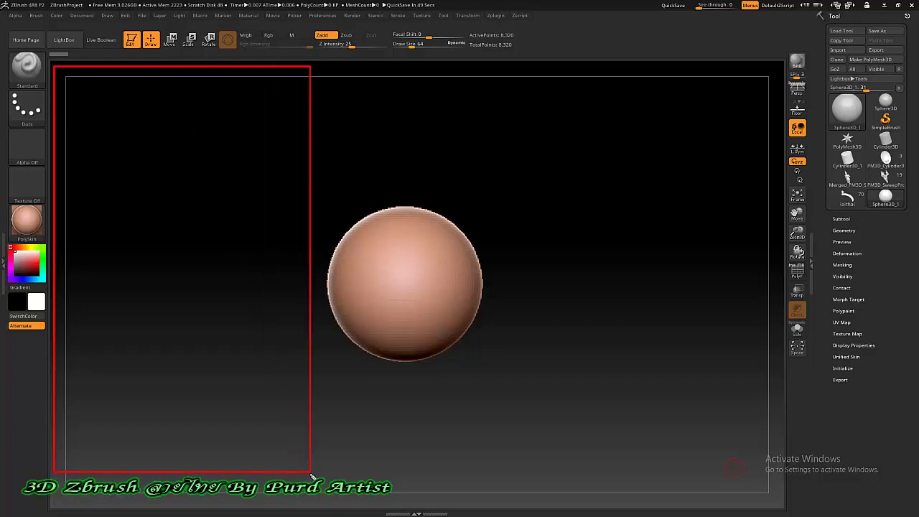
- Open the Document palette showing the Back colour swatch and background gradient settings
drag(312, 476, 319, 495)
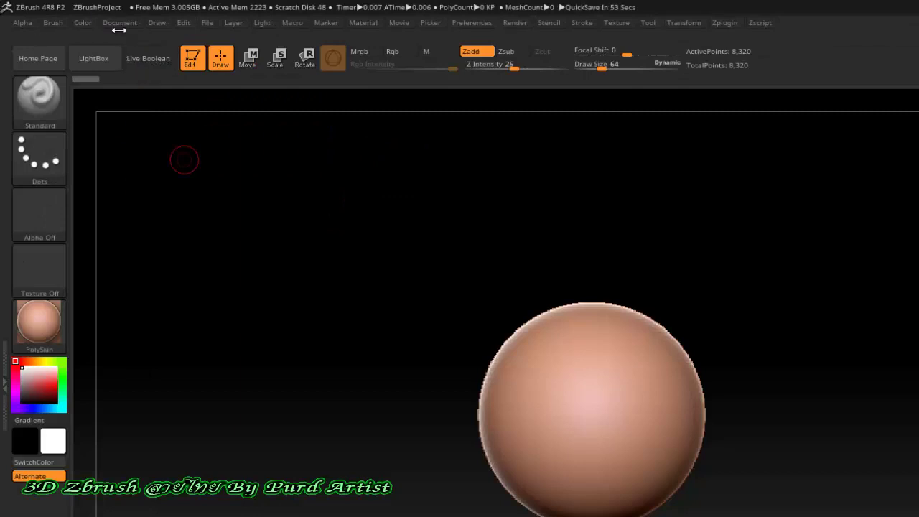
click(122, 24)
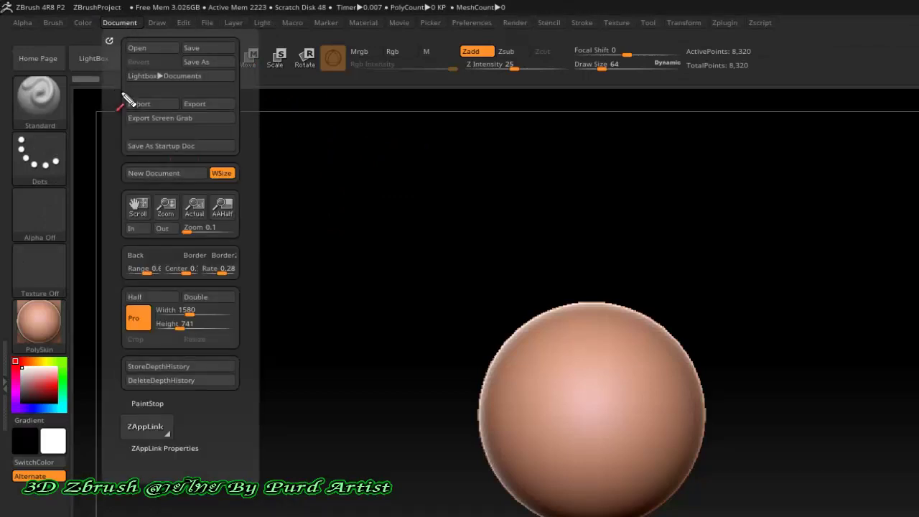
drag(102, 33, 255, 474)
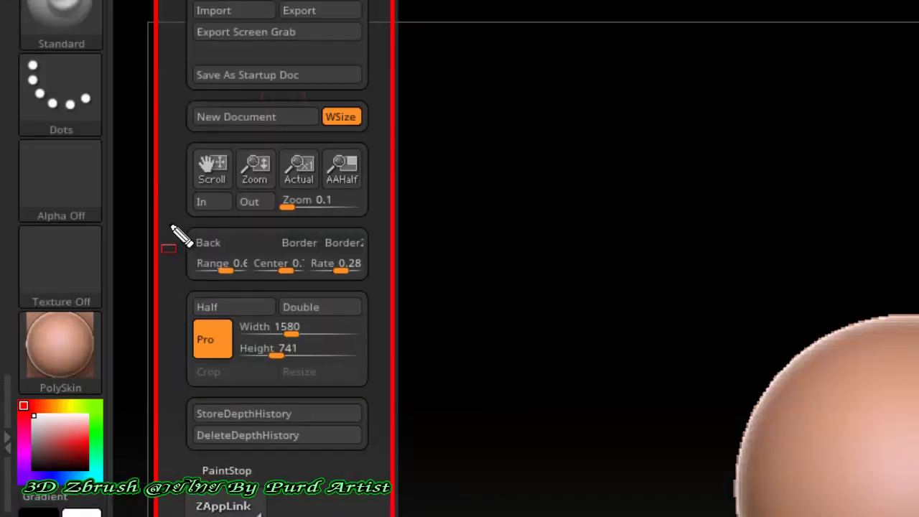
mouse_move(170, 227)
mouse_down()
mouse_move(343, 264)
mouse_move(379, 287)
mouse_up()
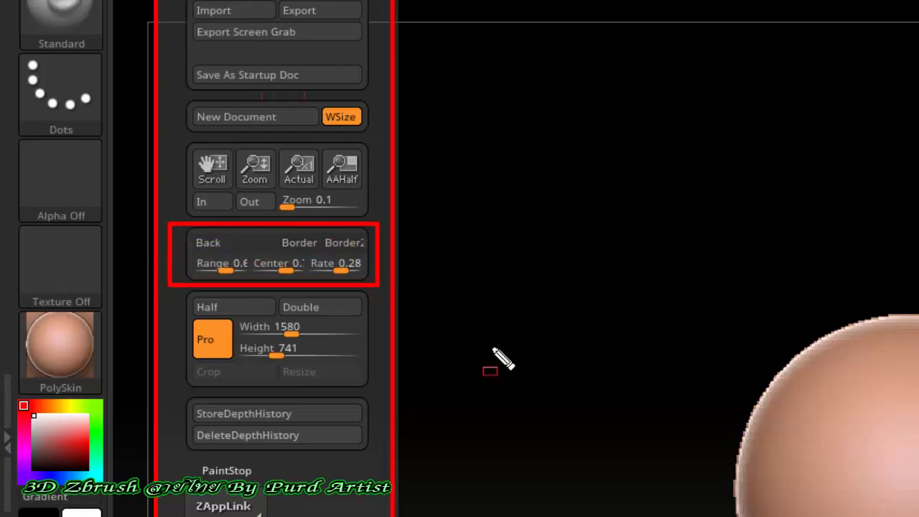
mouse_move(547, 245)
mouse_down()
mouse_move(444, 253)
mouse_move(375, 245)
mouse_up()
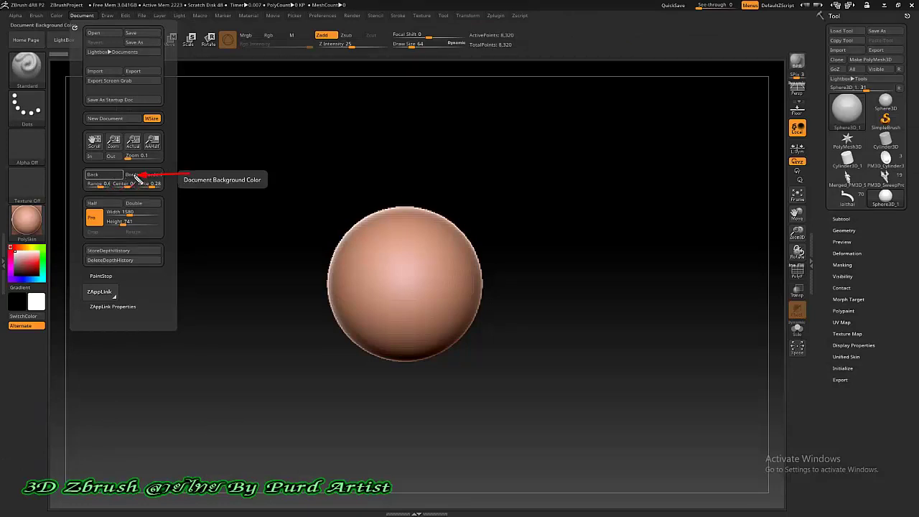
click(104, 178)
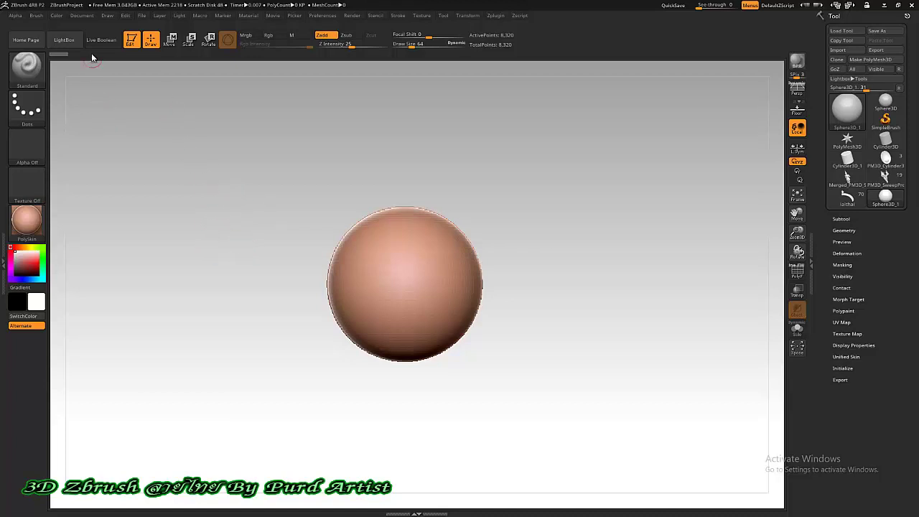
click(83, 16)
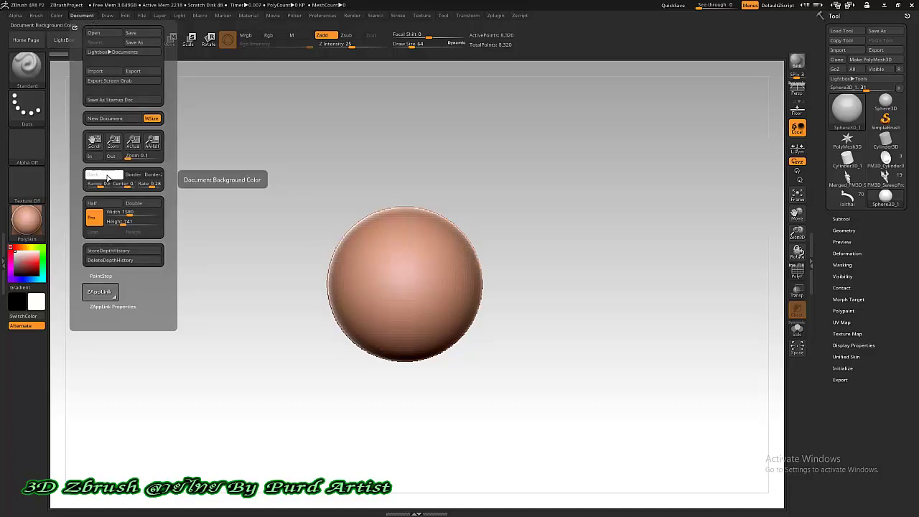
drag(224, 175, 138, 175)
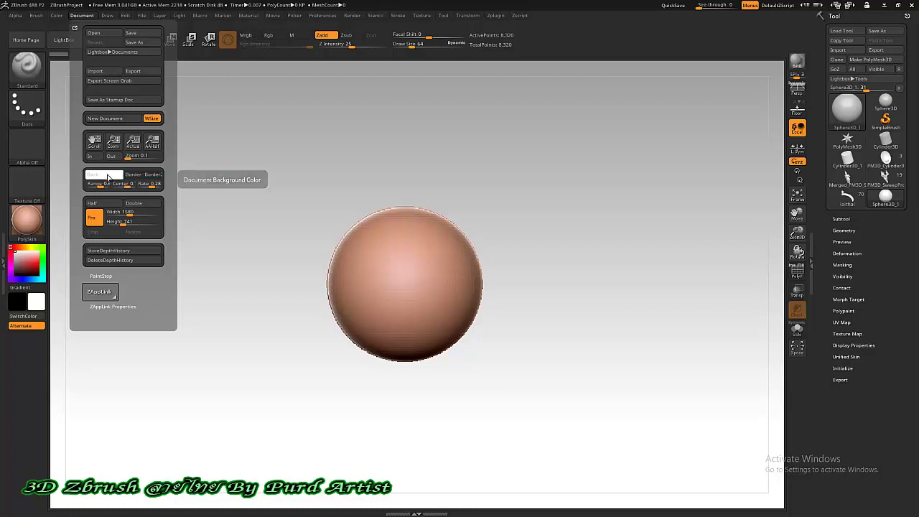
drag(108, 178, 97, 177)
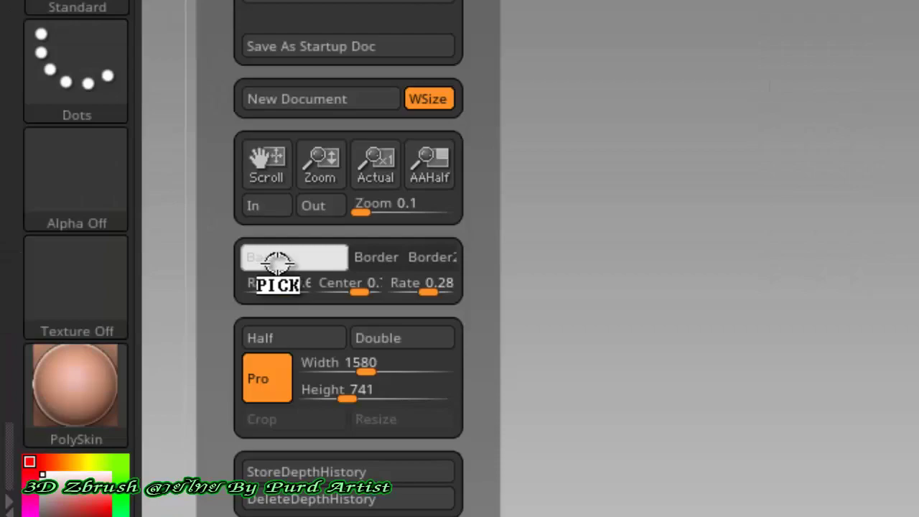
drag(275, 262, 206, 170)
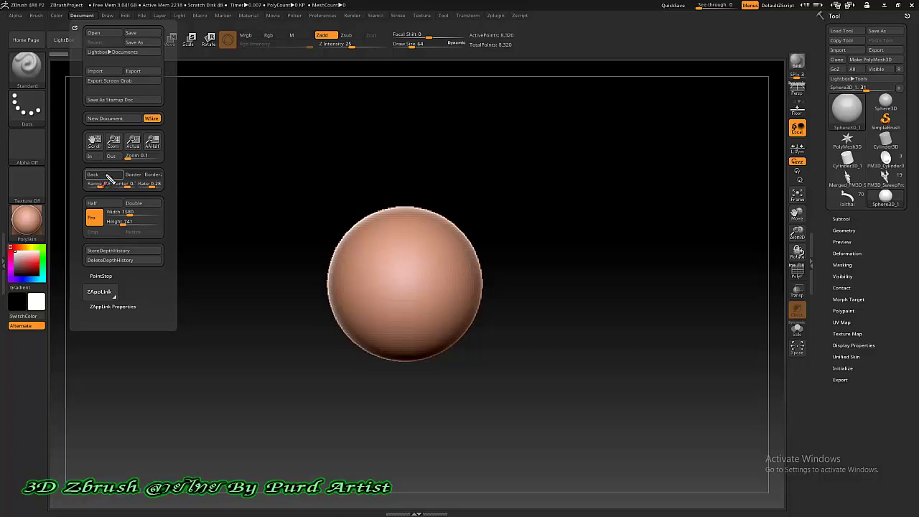
- Try light grey, red and orange document backgrounds, then reset the background to black
mouse_move(106, 182)
mouse_down()
mouse_move(94, 179)
mouse_move(166, 205)
mouse_up()
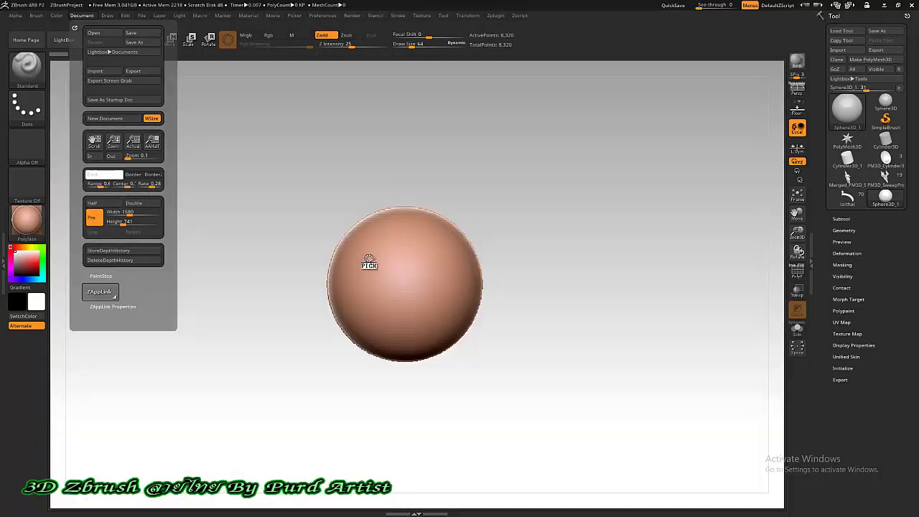
mouse_move(166, 205)
mouse_down()
mouse_move(350, 279)
mouse_move(266, 251)
mouse_up()
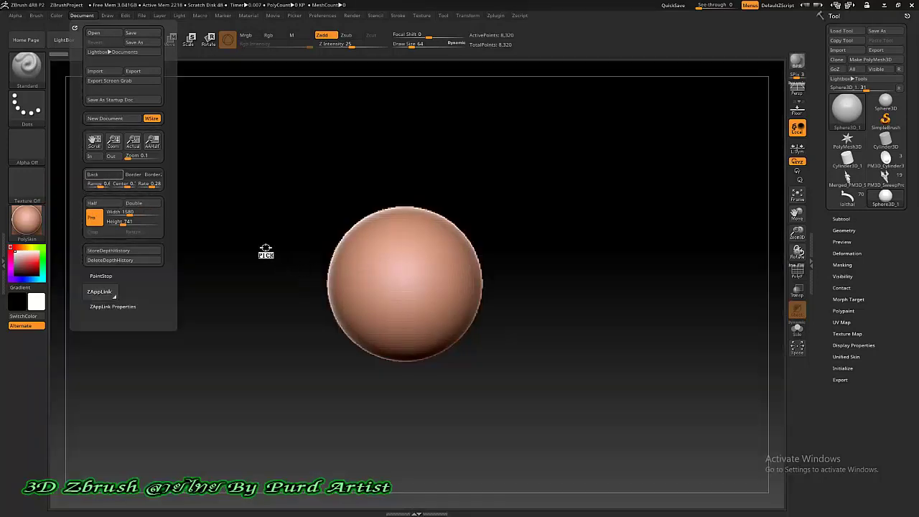
drag(191, 274, 74, 278)
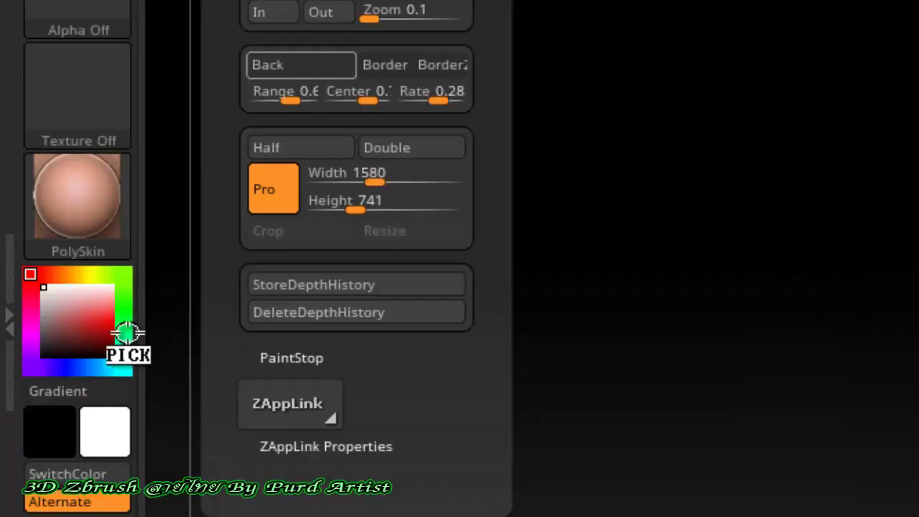
drag(170, 335, 102, 310)
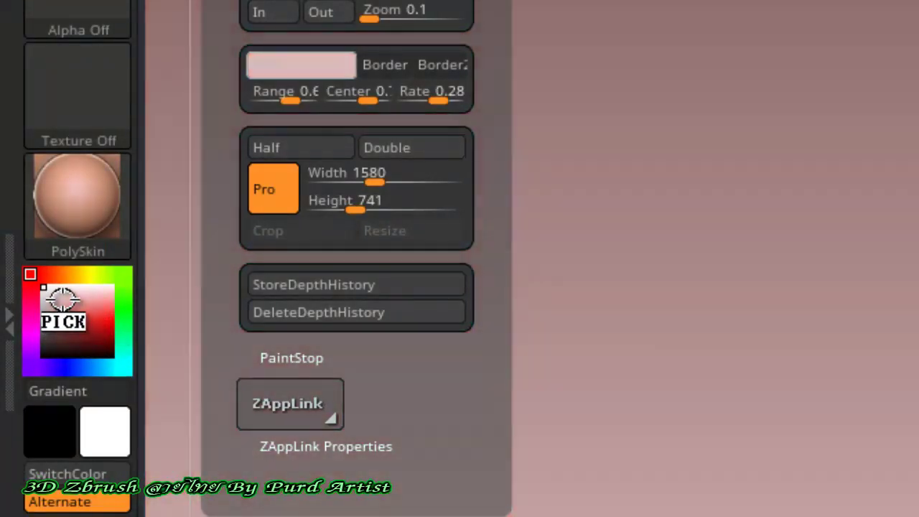
mouse_move(102, 310)
mouse_down()
mouse_move(58, 276)
mouse_move(123, 310)
mouse_move(62, 355)
mouse_move(96, 365)
mouse_move(121, 347)
mouse_up()
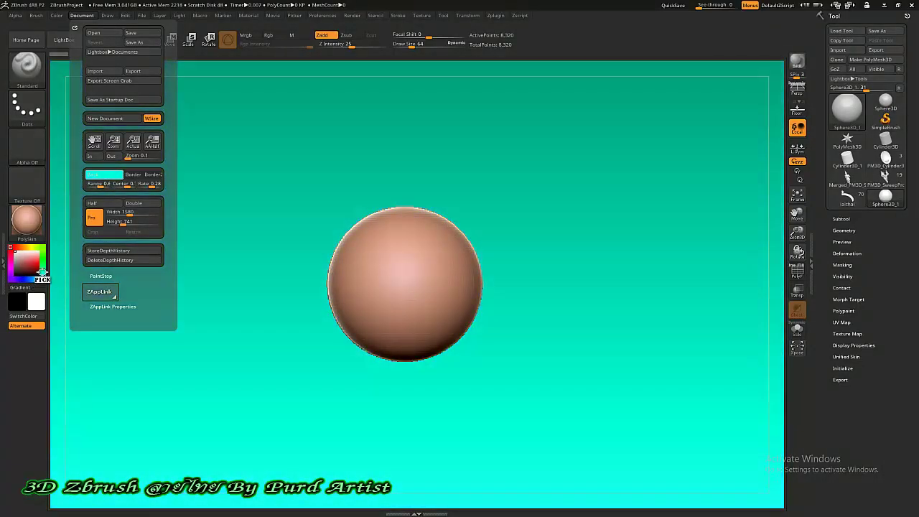
drag(42, 273, 32, 268)
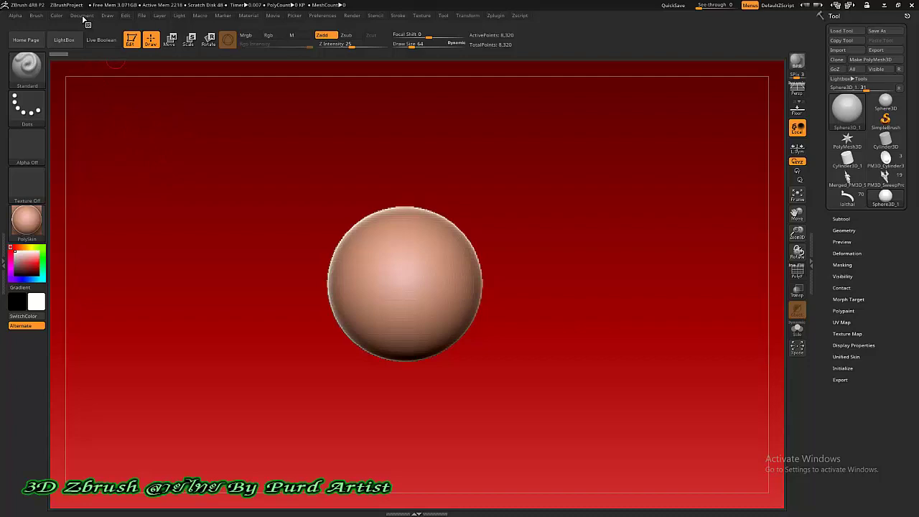
click(82, 16)
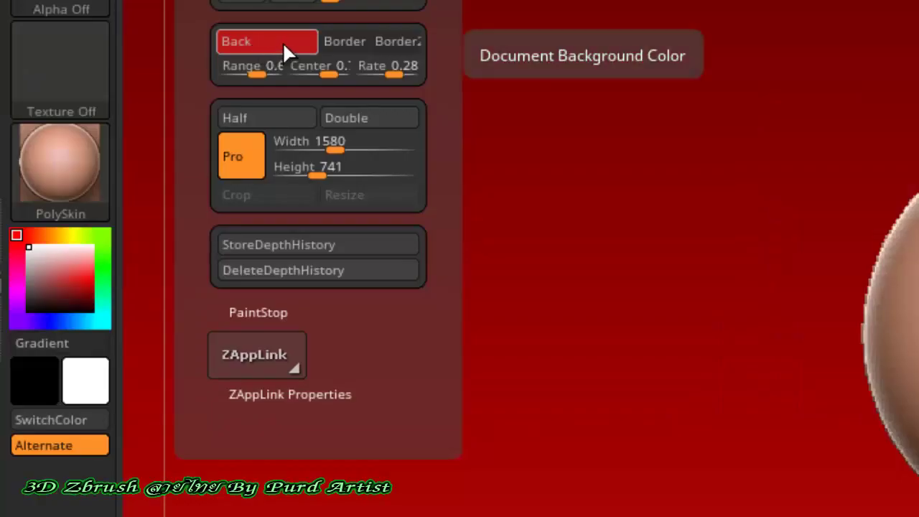
drag(288, 45, 44, 374)
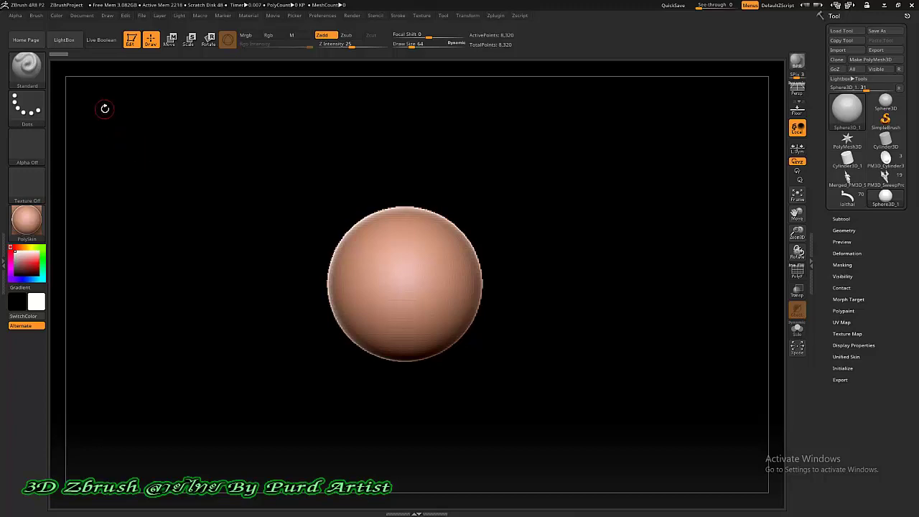
- Apply white as the document border colour
click(82, 15)
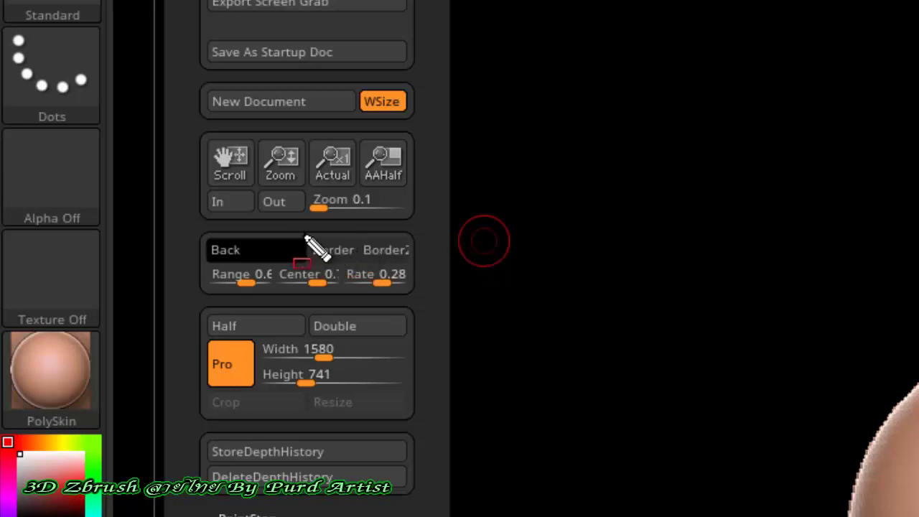
drag(306, 237, 372, 268)
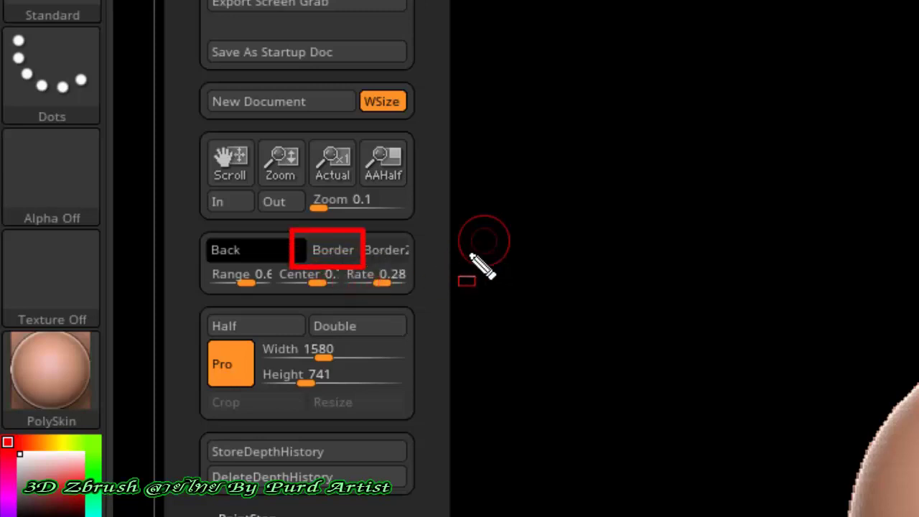
drag(575, 236, 370, 250)
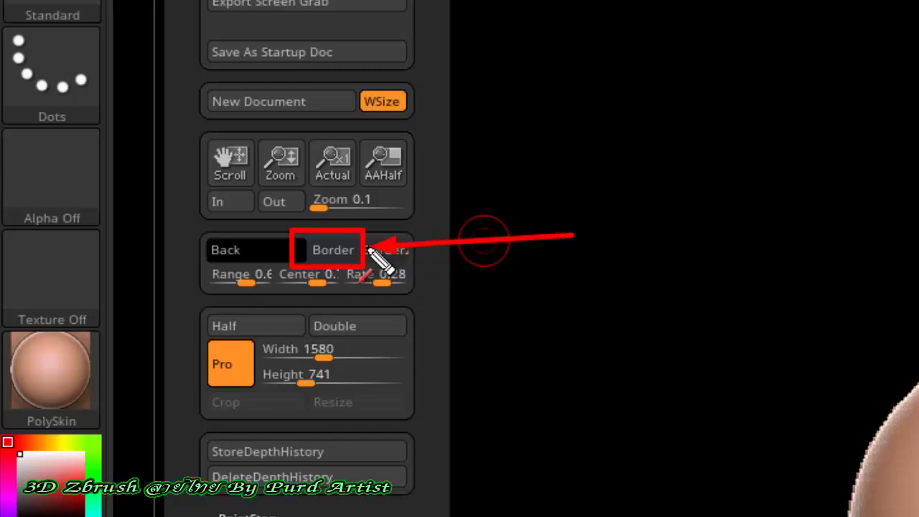
key(Escape)
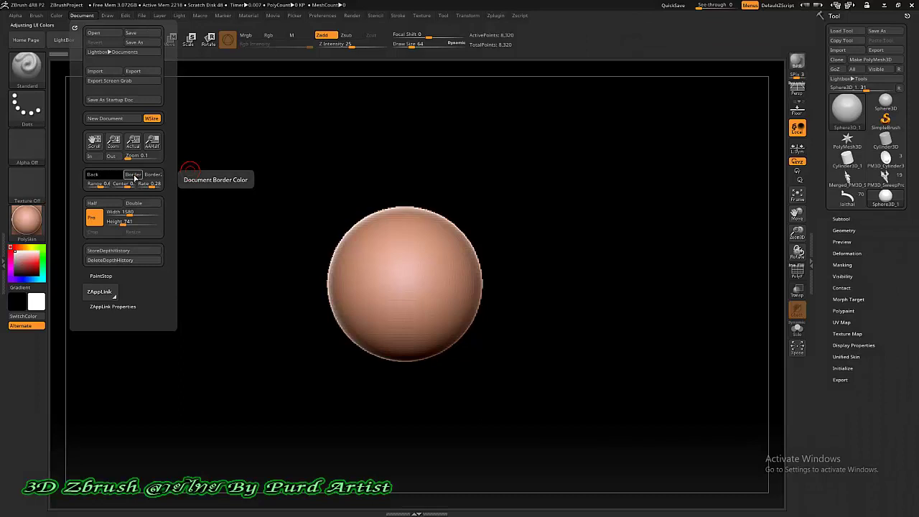
click(135, 177)
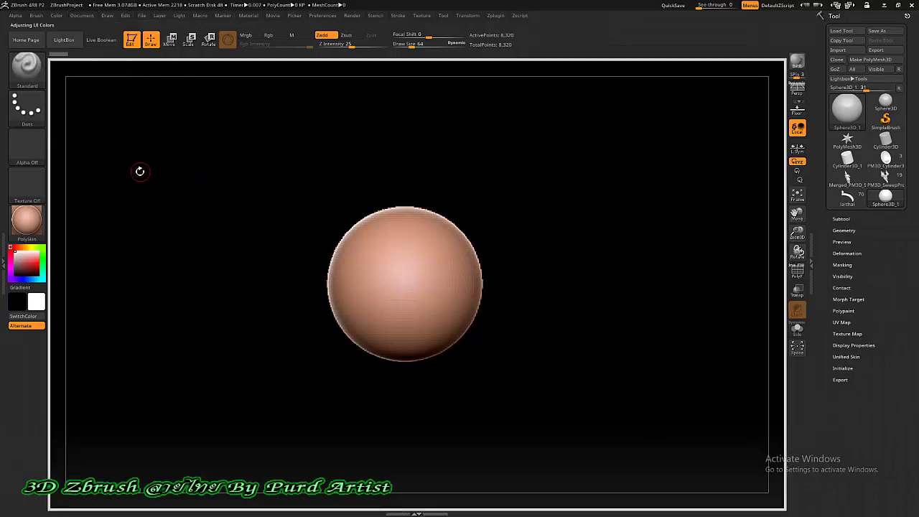
- Pick a pale red-pink colour for the Border2 outer border
click(82, 16)
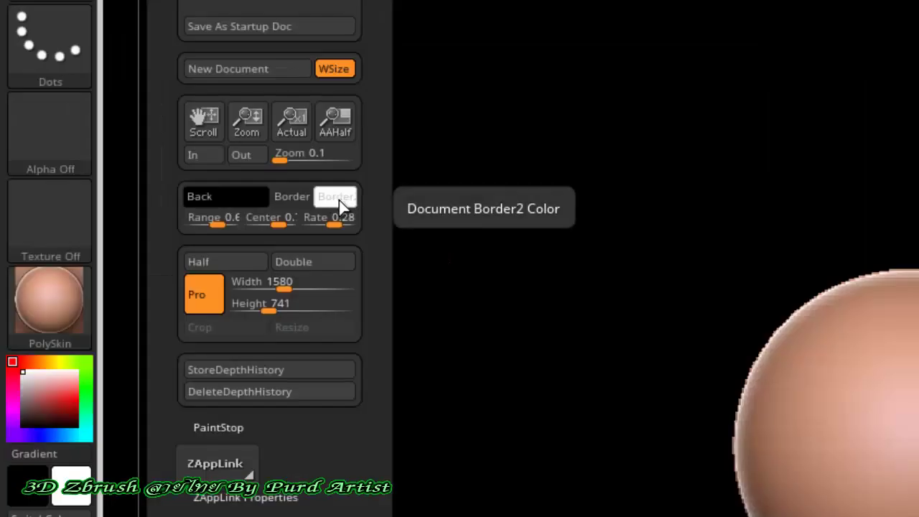
click(337, 201)
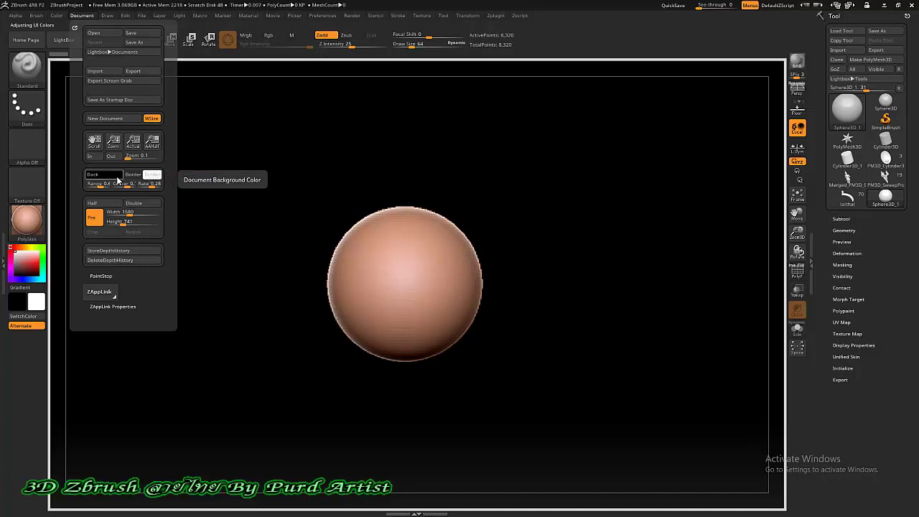
drag(147, 176, 24, 268)
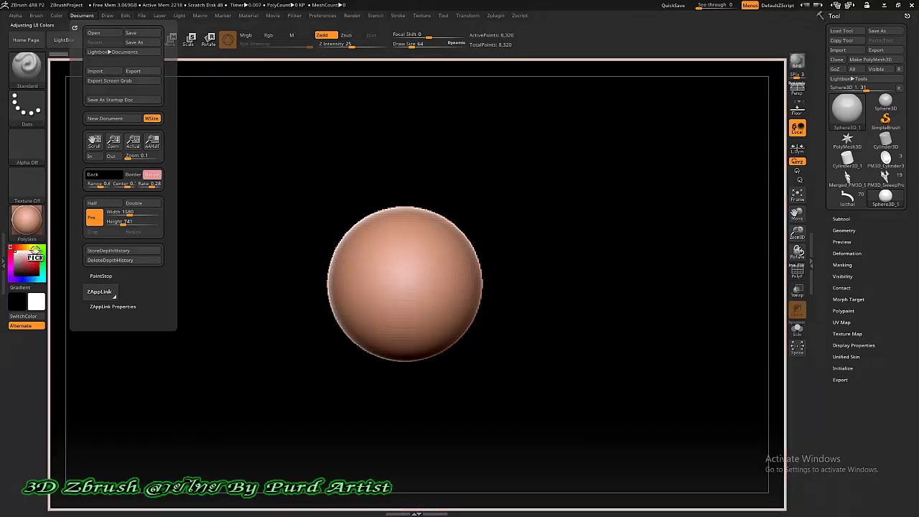
- Try a green outer border, then set Border2 back to black
drag(24, 268, 41, 253)
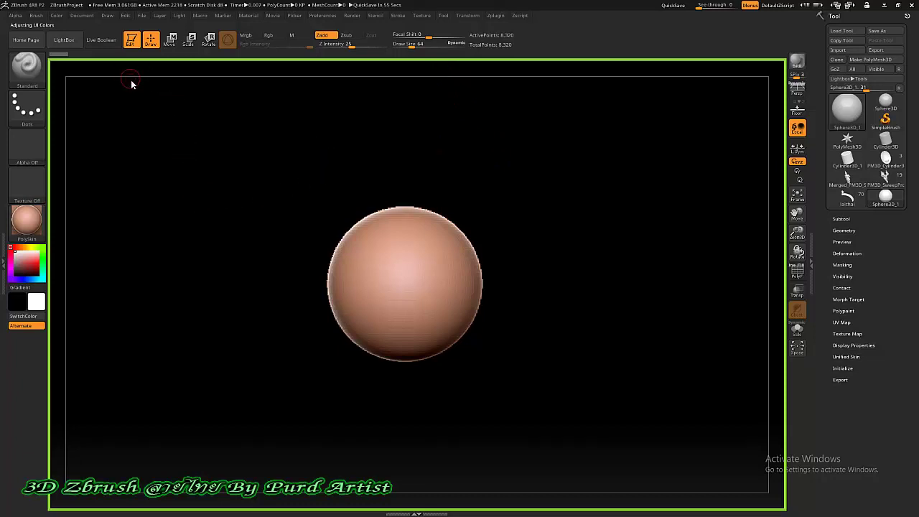
click(83, 15)
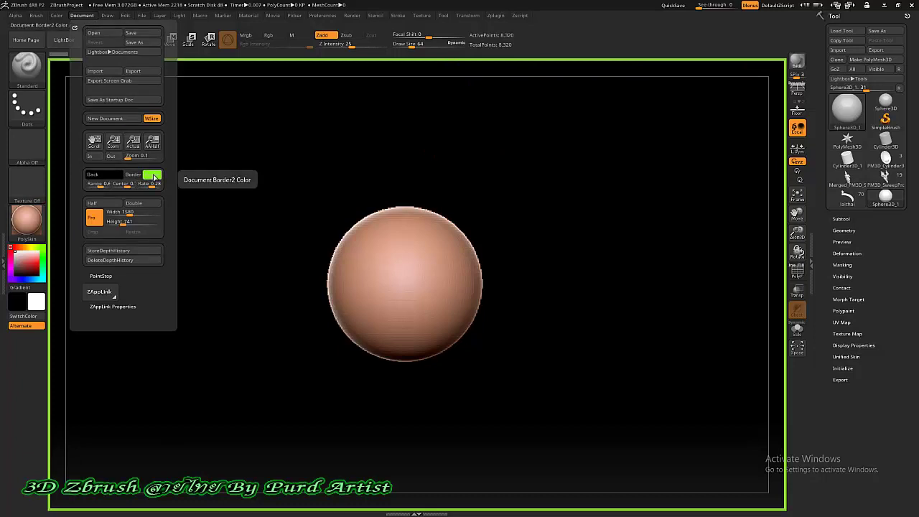
drag(153, 177, 19, 300)
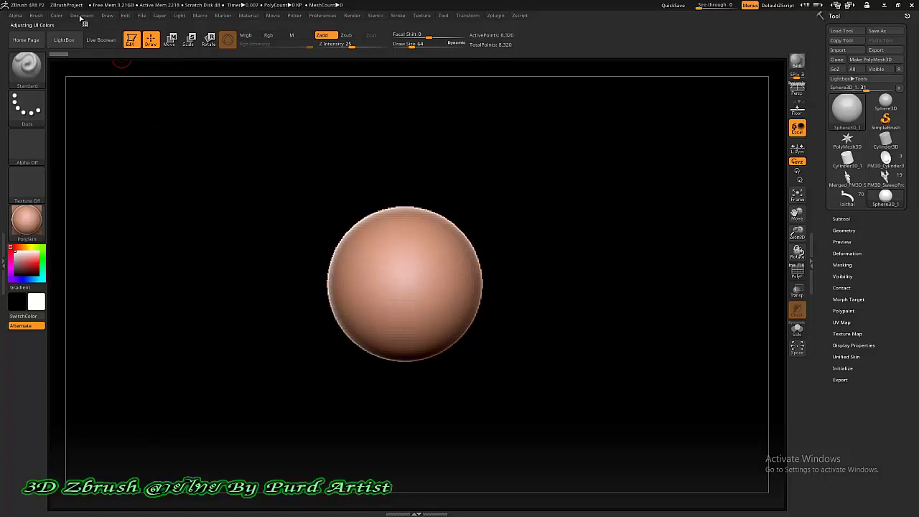
click(80, 16)
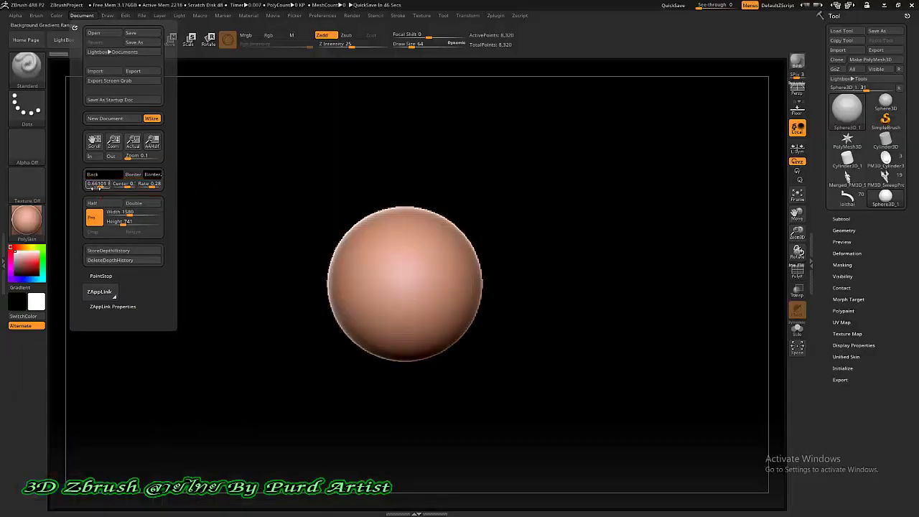
- Set the background gradient Range to 1, marking the grey fade below the sphere
click(97, 184)
mouse_move(99, 185)
mouse_down()
mouse_move(80, 187)
mouse_move(107, 193)
mouse_up()
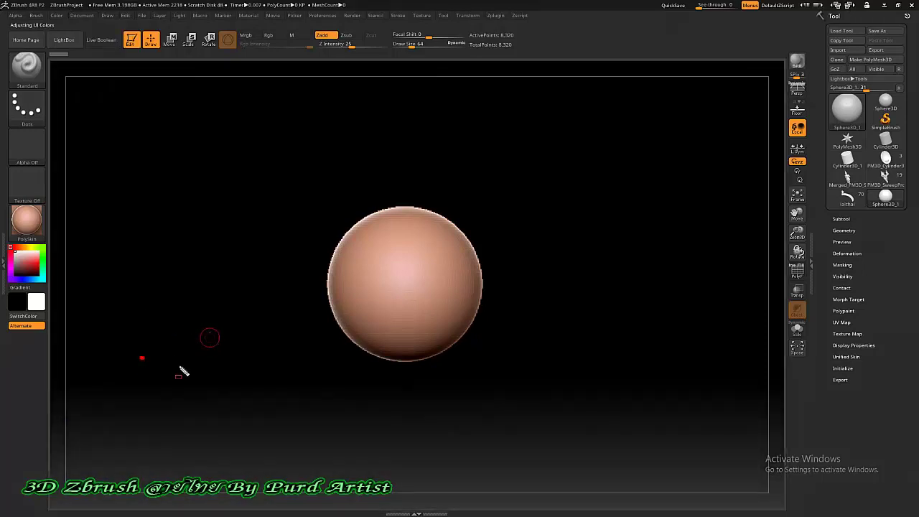
drag(261, 407, 333, 473)
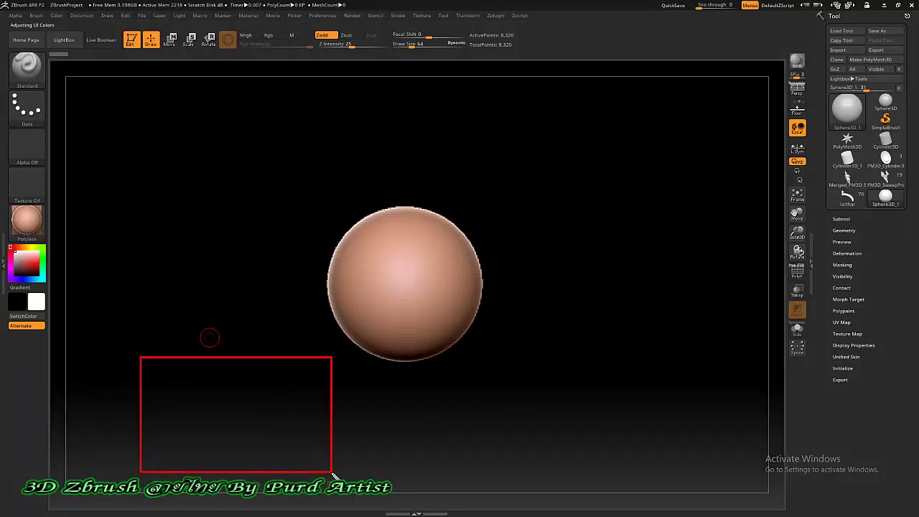
drag(515, 348, 688, 477)
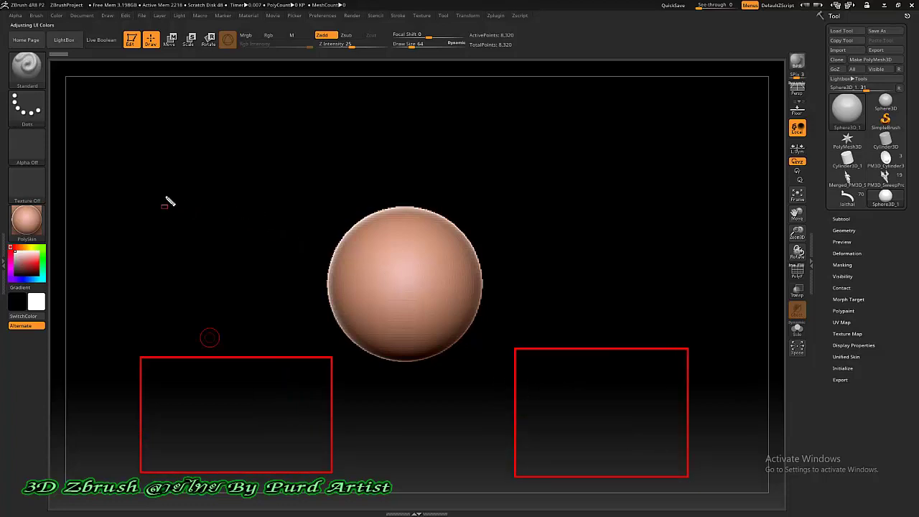
key(Escape)
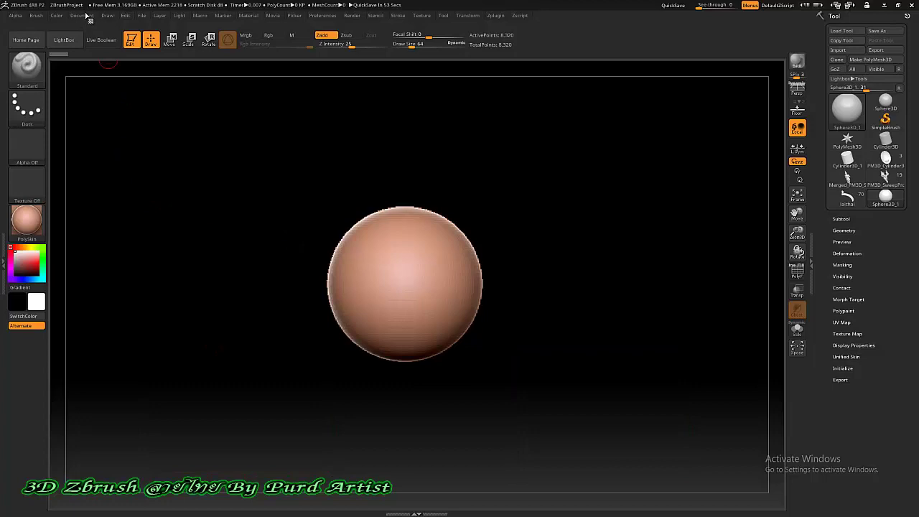
click(82, 15)
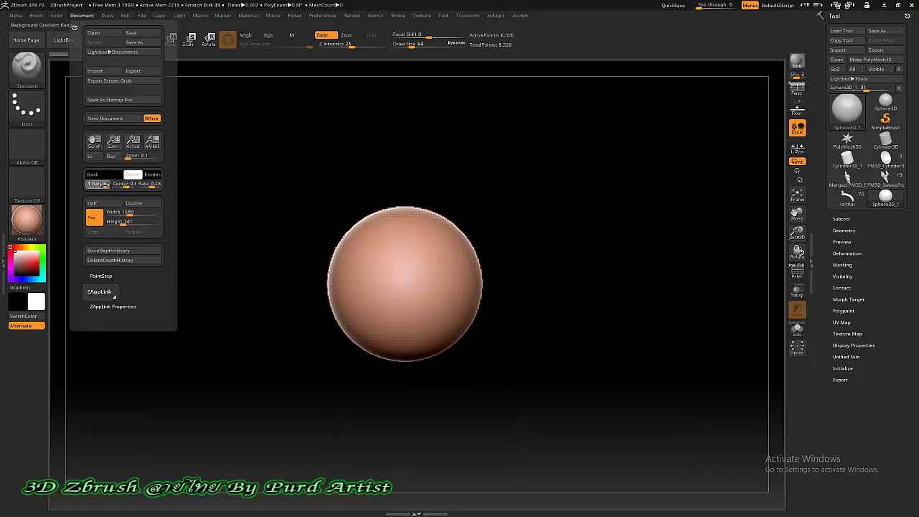
drag(105, 184, 114, 191)
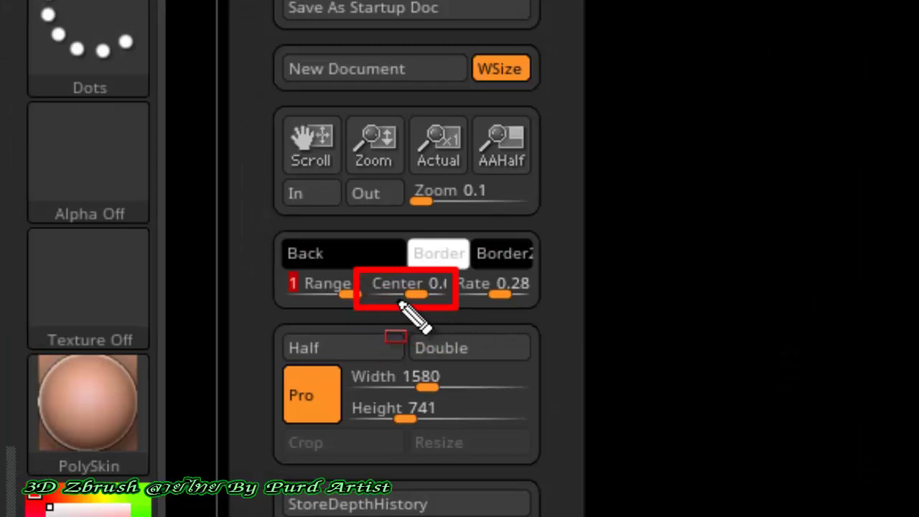
- Raise the background gradient Center and Rate to 1
mouse_move(400, 295)
mouse_down()
mouse_move(426, 293)
mouse_move(120, 184)
mouse_up()
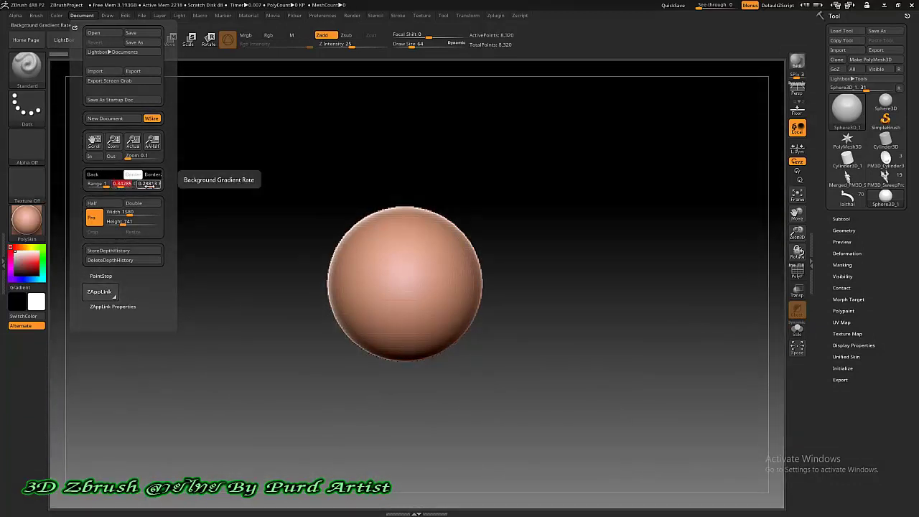
drag(147, 184, 152, 186)
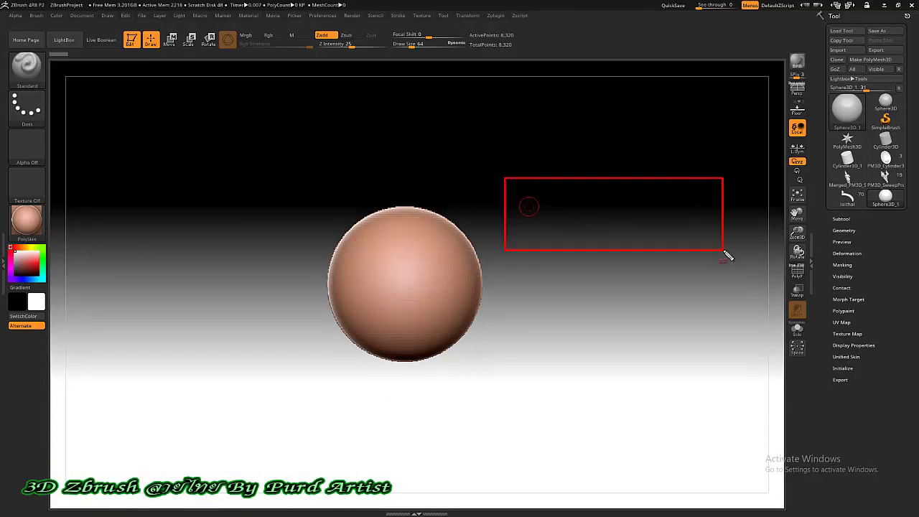
drag(687, 248, 725, 250)
- Lower the background gradient Range to 0.28571 for a softer, darker fade
click(81, 15)
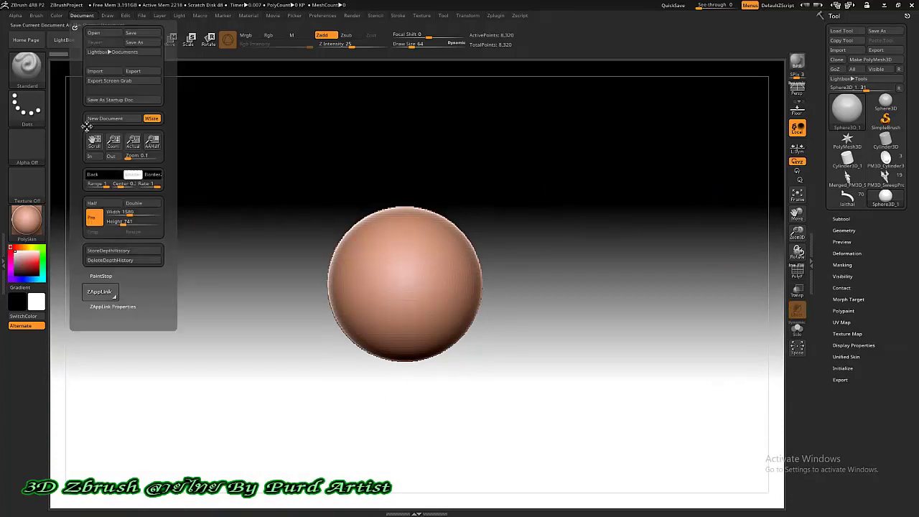
drag(99, 184, 93, 189)
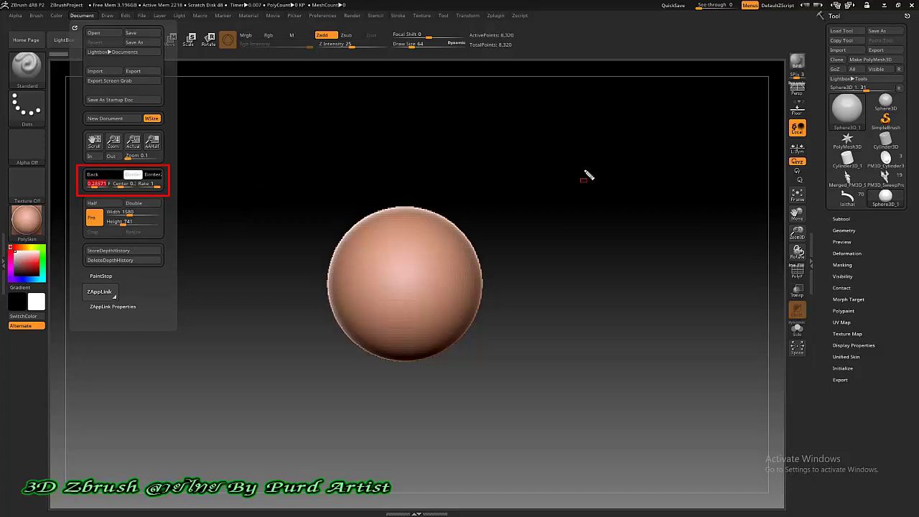
mouse_move(565, 109)
mouse_down()
mouse_move(689, 378)
mouse_move(742, 393)
mouse_up()
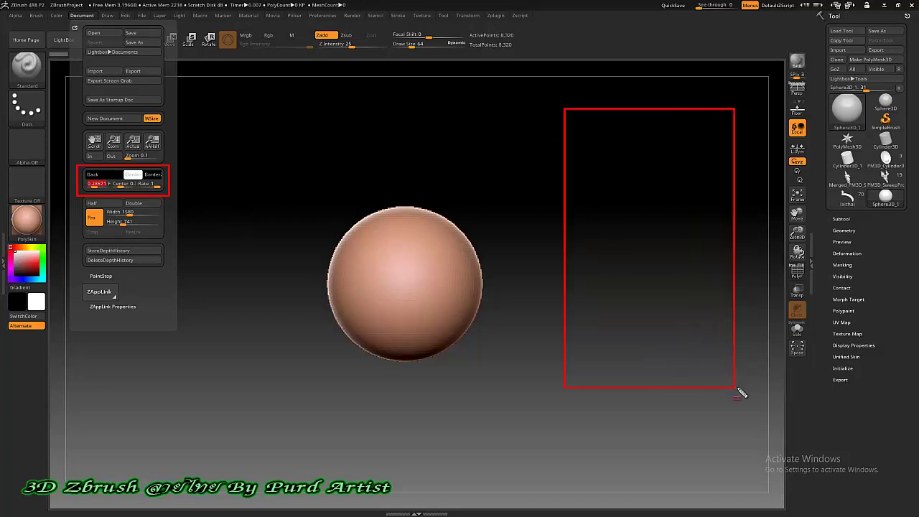